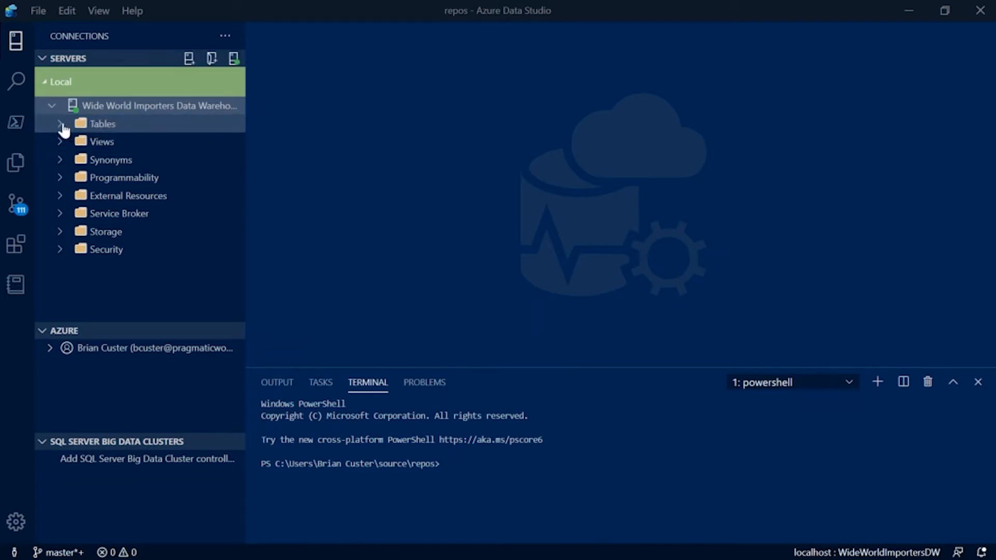
Step: Look inside the Tables and Views folders of the Wide World Importers Data Warehouse connection
{"action": "left_click", "coordinate": [59, 125]}
{"action": "left_click", "coordinate": [60, 127]}
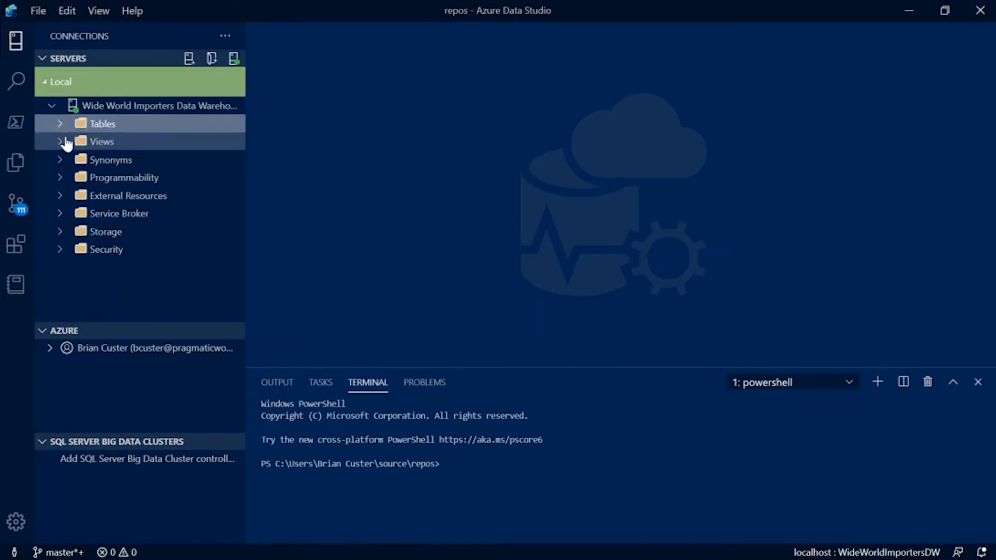
{"action": "left_click", "coordinate": [64, 142]}
{"action": "left_click", "coordinate": [63, 142]}
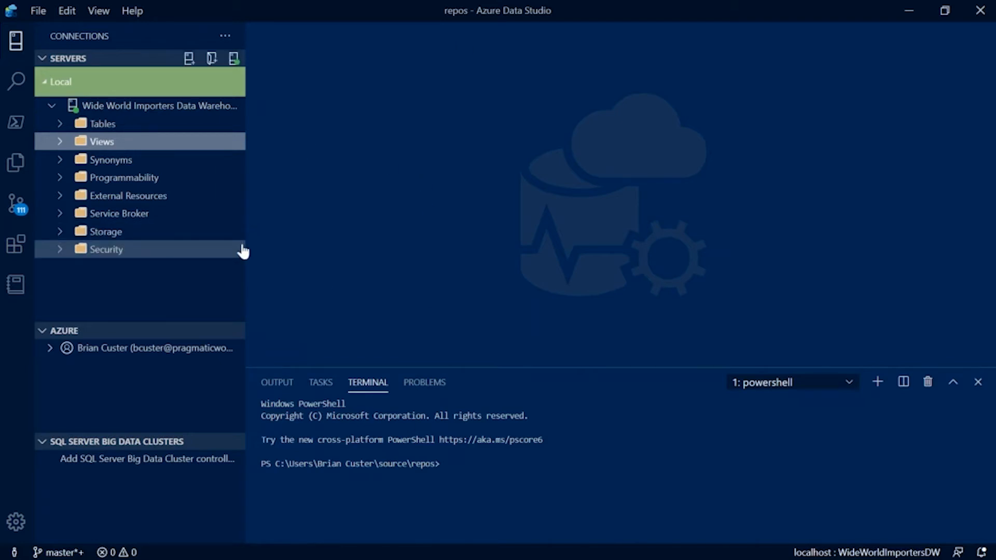
Step: Look over the extensions and the PowerShell command list, and show the help for Add-AppxVolume
{"action": "left_click", "coordinate": [12, 244]}
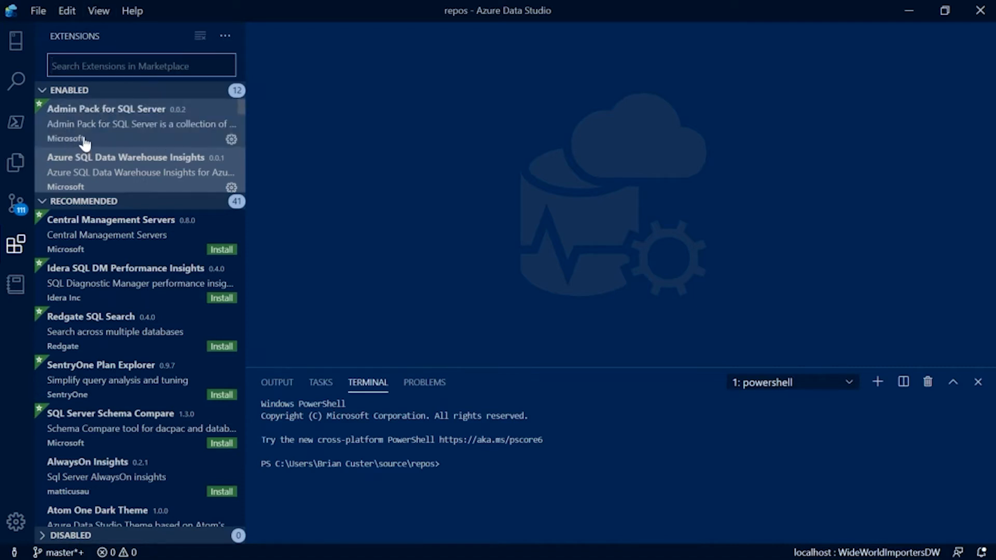
{"action": "left_click", "coordinate": [13, 125]}
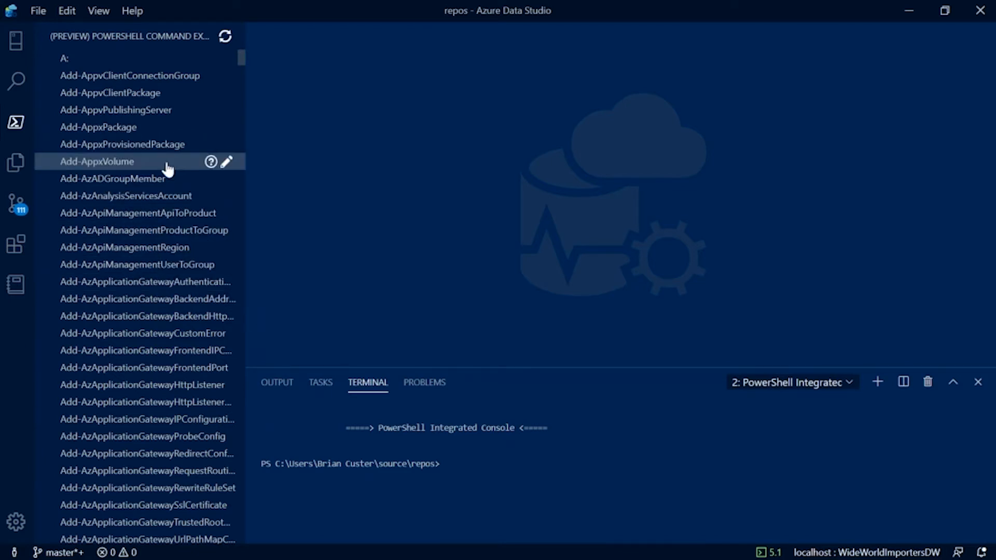
{"action": "left_click", "coordinate": [211, 162]}
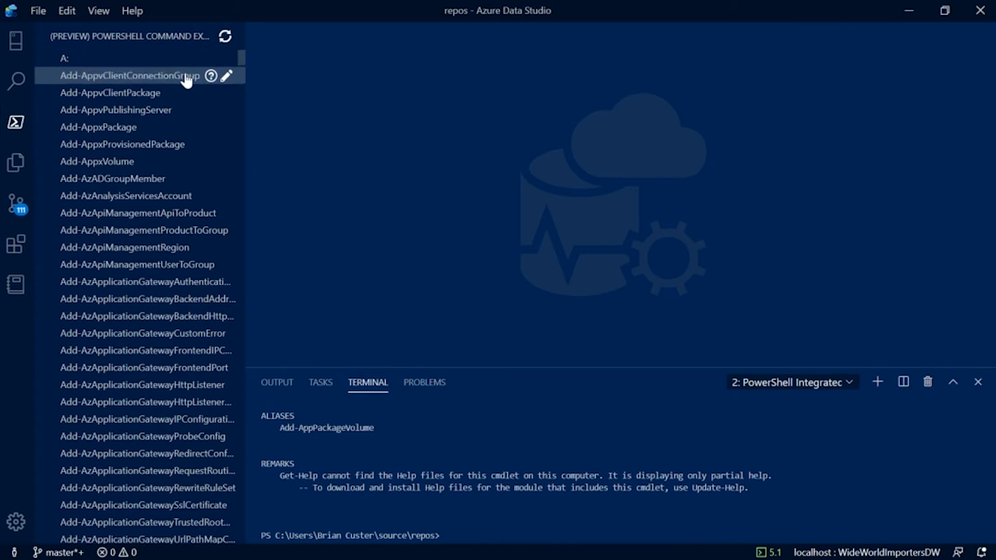
Step: Show the repos folder in the file explorer and collapse the list of open editors
{"action": "left_click", "coordinate": [16, 163]}
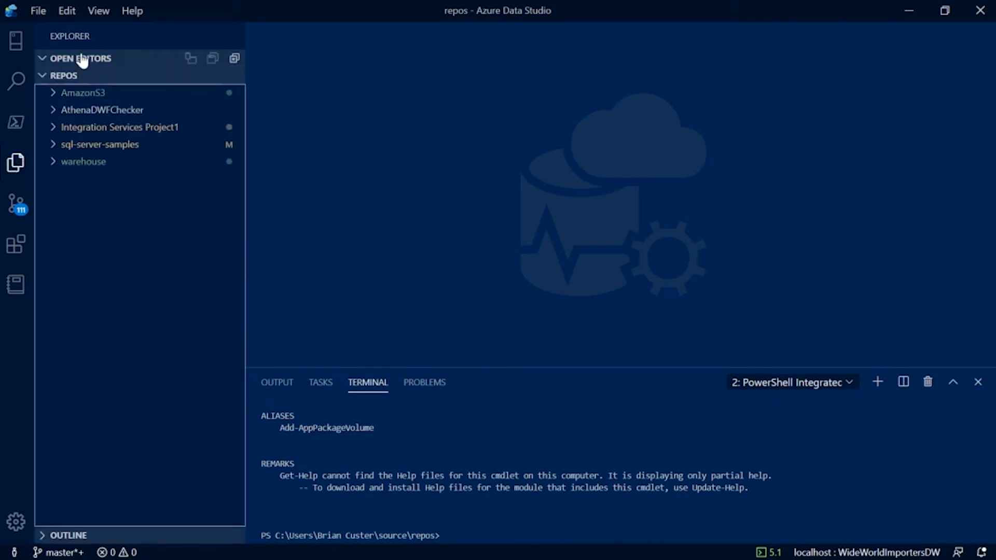
{"action": "left_click", "coordinate": [44, 61]}
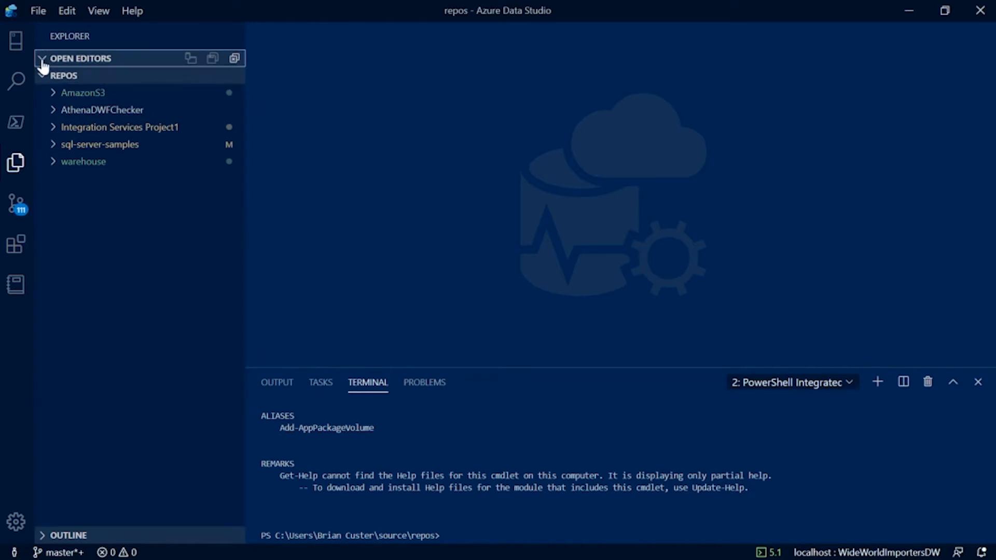
{"action": "left_click", "coordinate": [44, 62]}
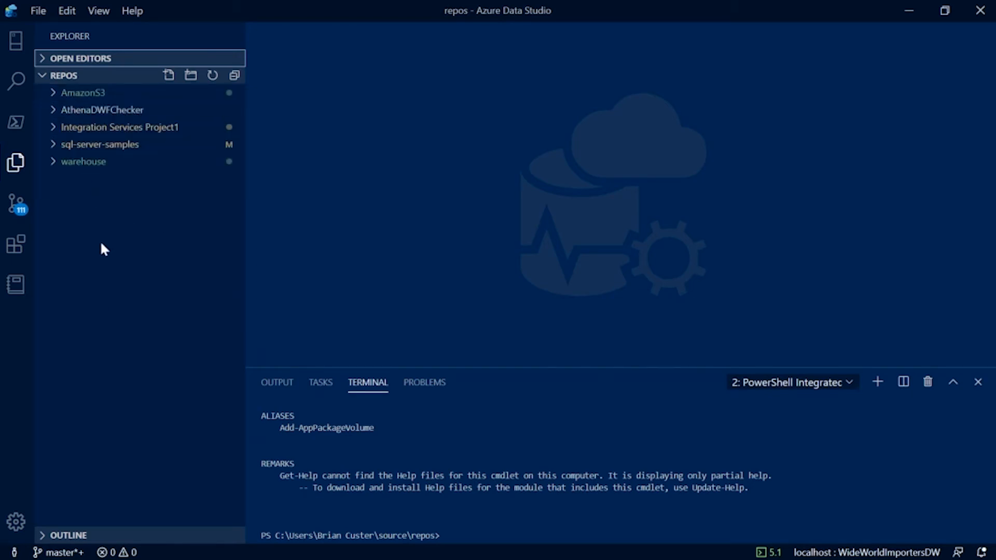
Step: Show the Jupyter books and create a new notebook
{"action": "left_click", "coordinate": [17, 284]}
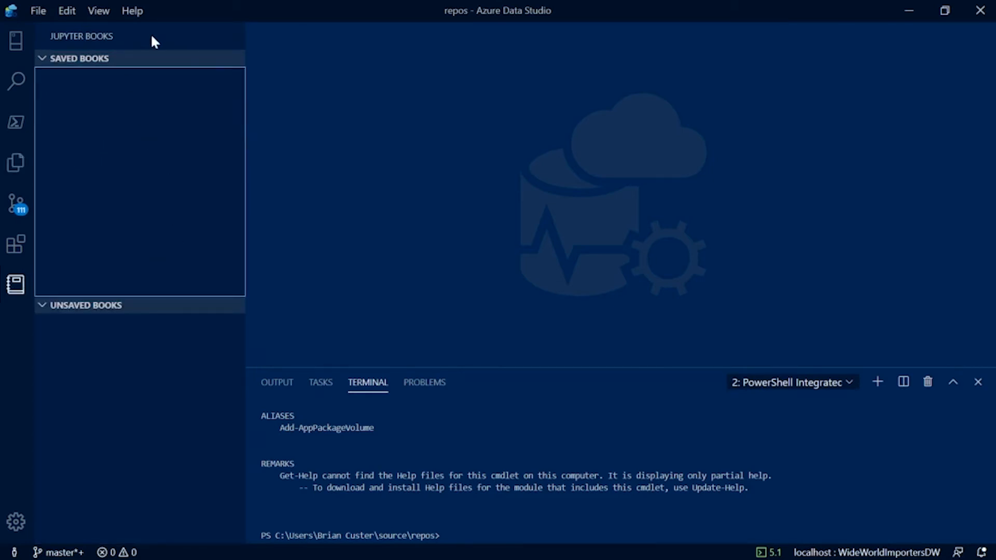
{"action": "left_click", "coordinate": [46, 13]}
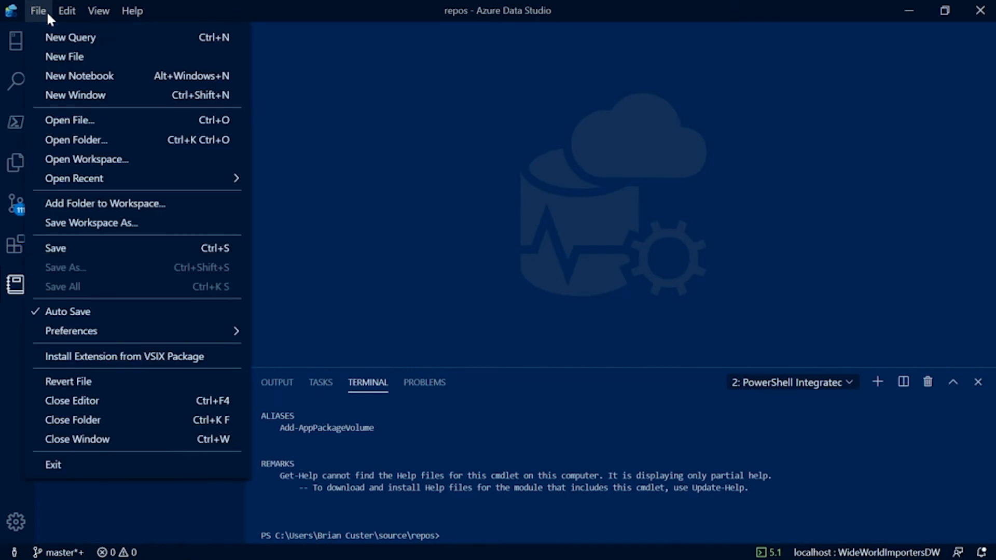
{"action": "left_click", "coordinate": [59, 75]}
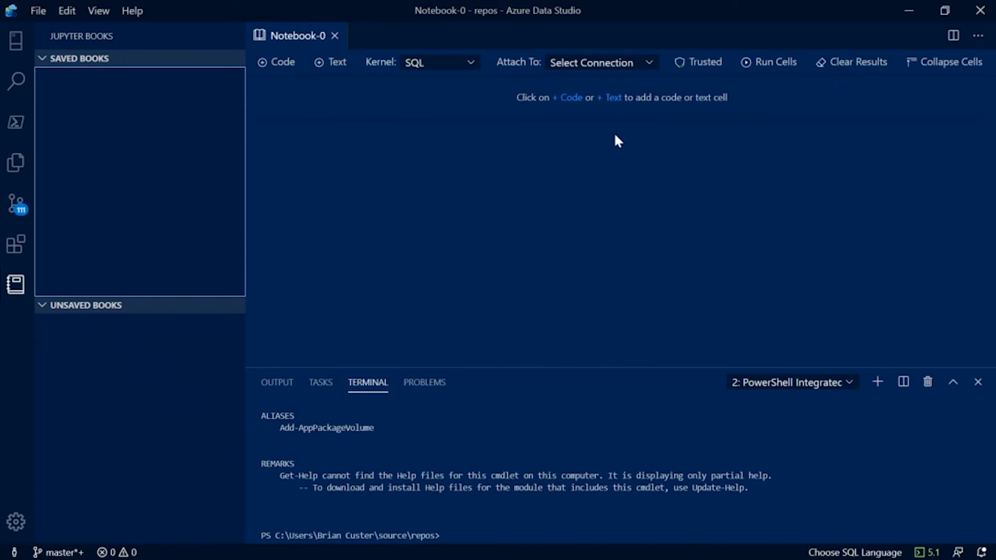
Step: Add a text cell to the notebook reading "I am going to query the dimension City from Wide World Importers."
{"action": "left_click", "coordinate": [614, 100]}
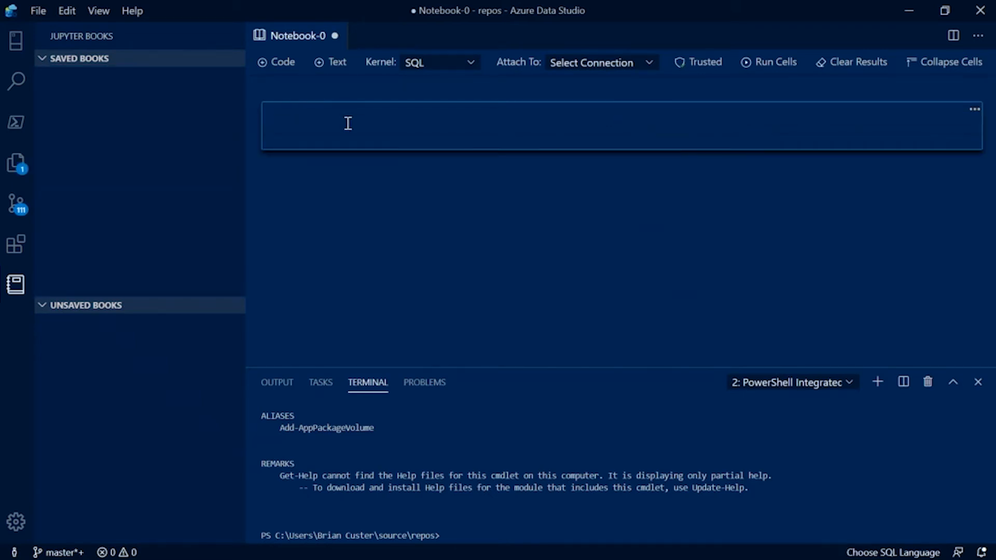
{"action": "type", "text": "I am going to query the dimenwi"}
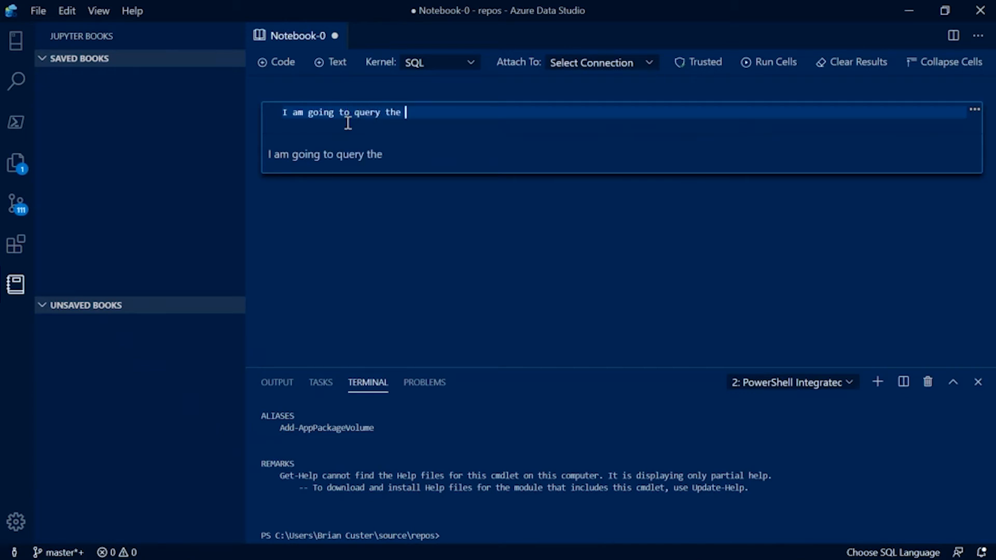
{"action": "key", "text": "BackSpace"}
{"action": "key", "text": "BackSpace"}
{"action": "type", "text": "sion Cit"}
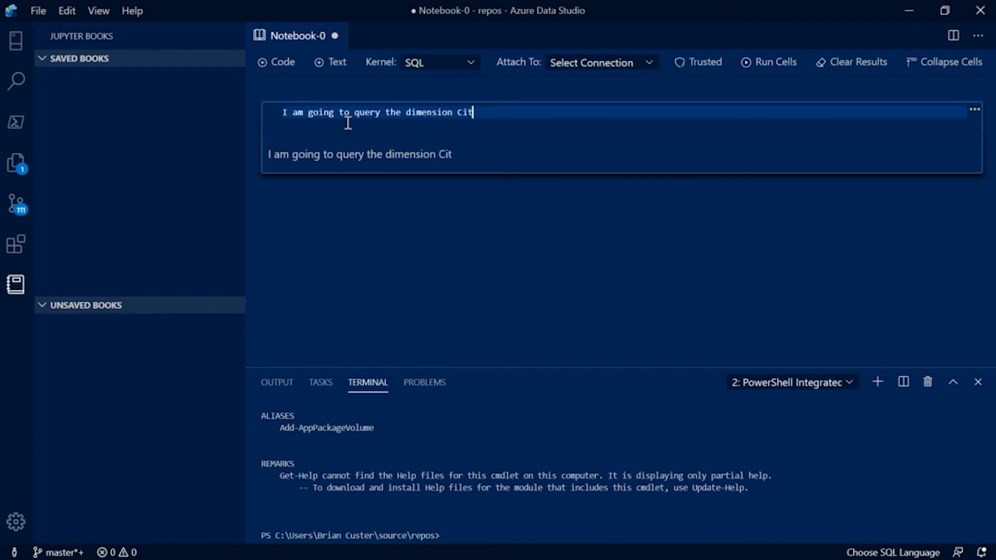
{"action": "type", "text": "y from Wi"}
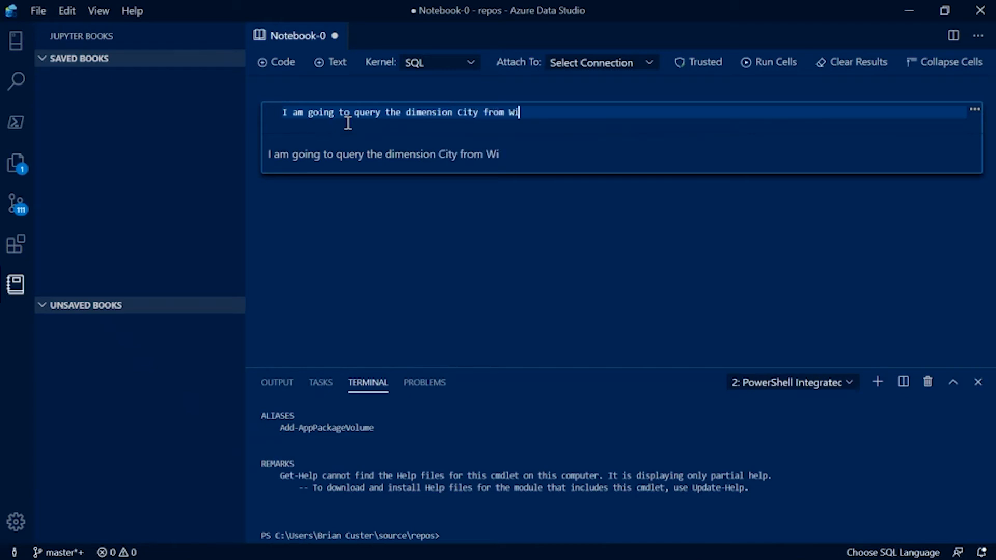
{"action": "type", "text": "de Worl"}
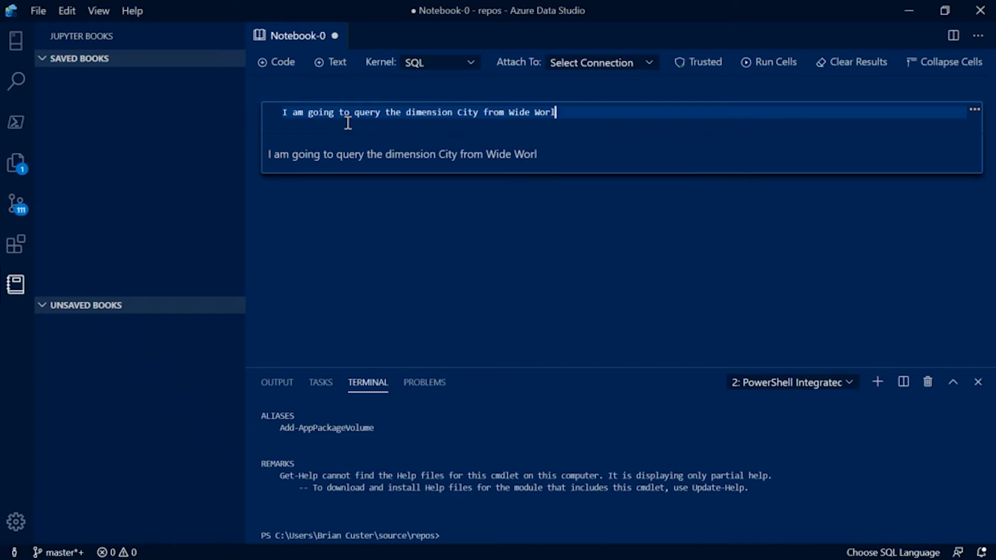
{"action": "type", "text": "d Importers."}
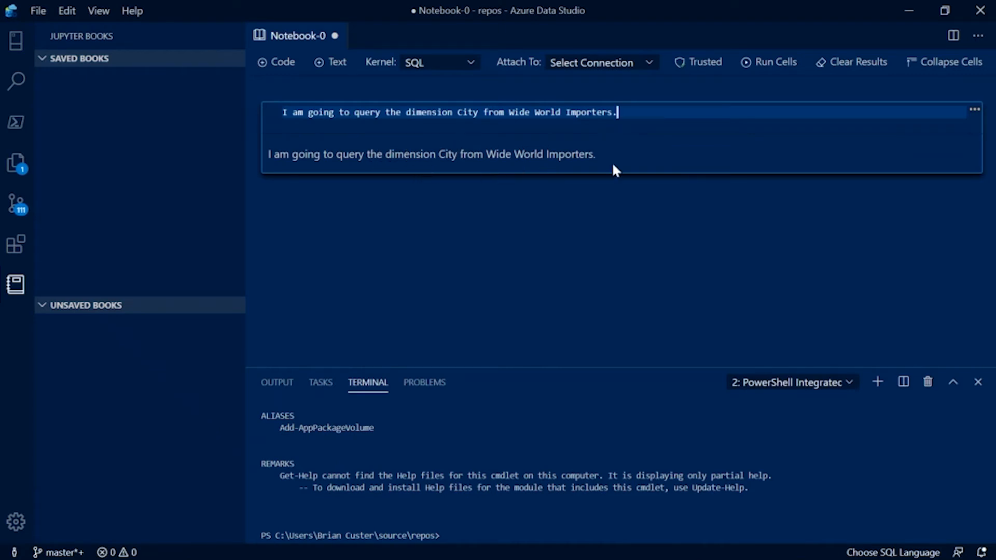
Step: Add a code cell below the text cell containing the query "Select * from dimension.City"
{"action": "mouse_move", "coordinate": [650, 187]}
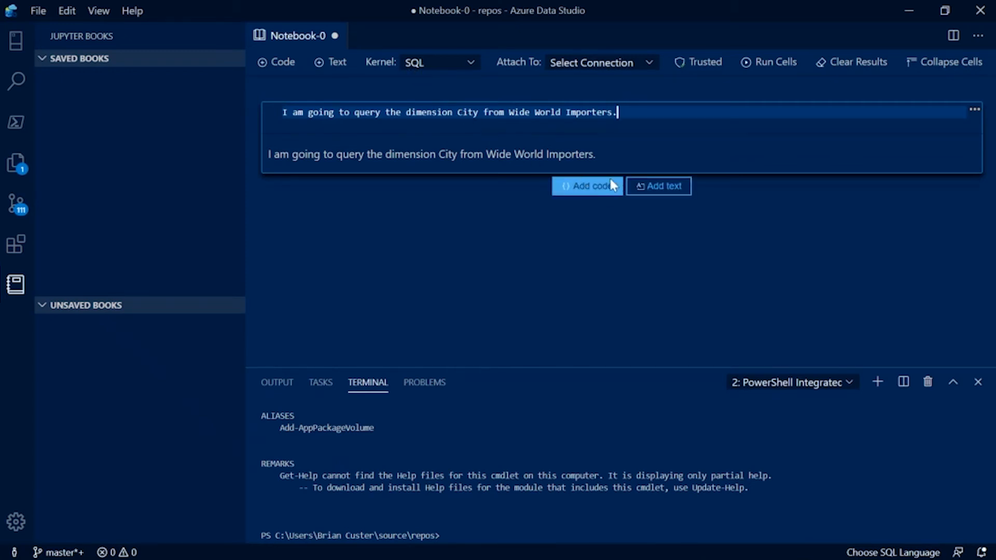
{"action": "left_click", "coordinate": [610, 187]}
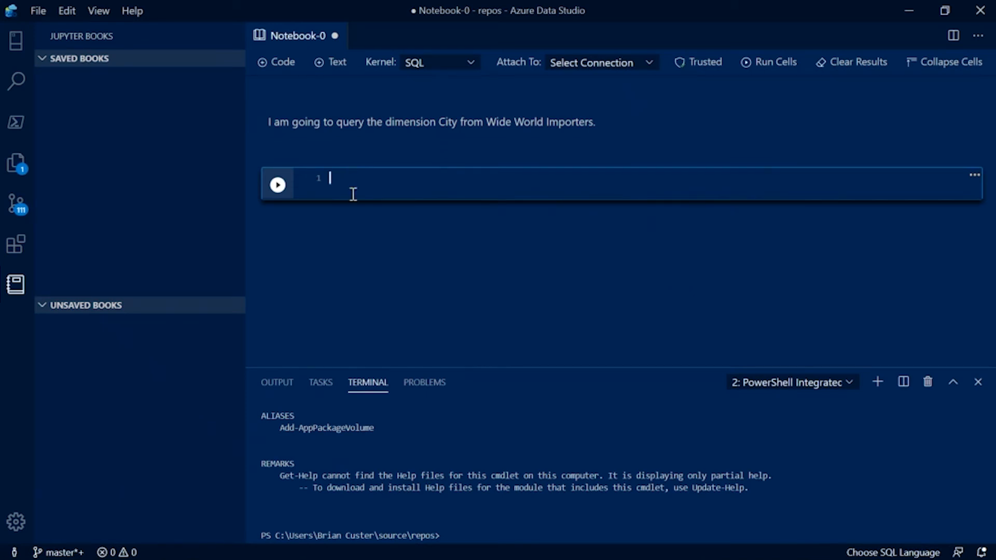
{"action": "type", "text": "S"}
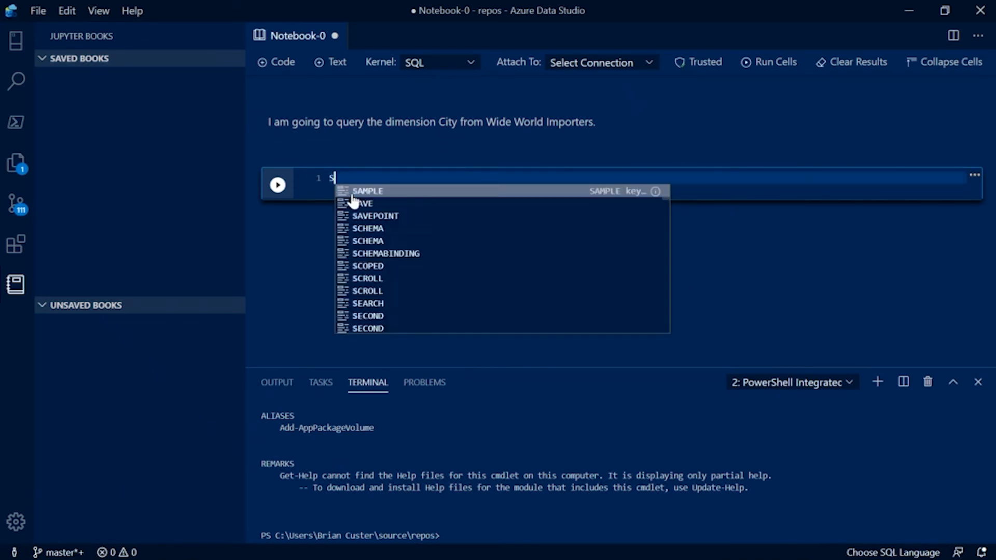
{"action": "type", "text": "elect "}
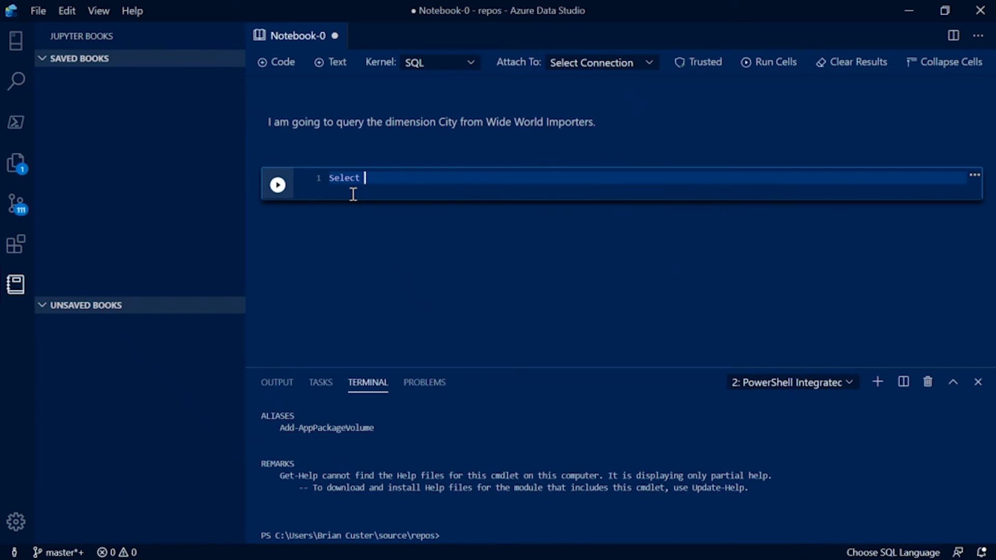
{"action": "type", "text": "* from di"}
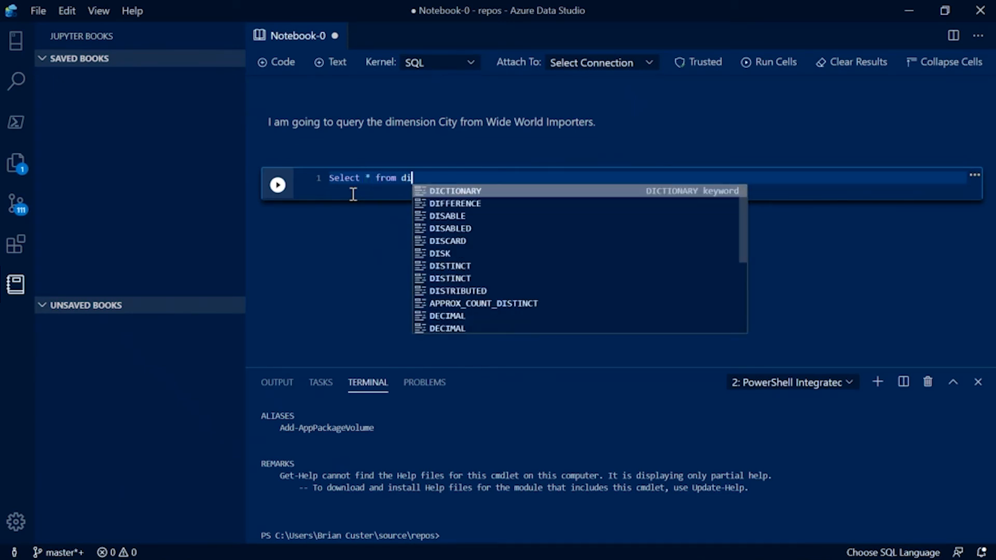
{"action": "type", "text": "mension.City"}
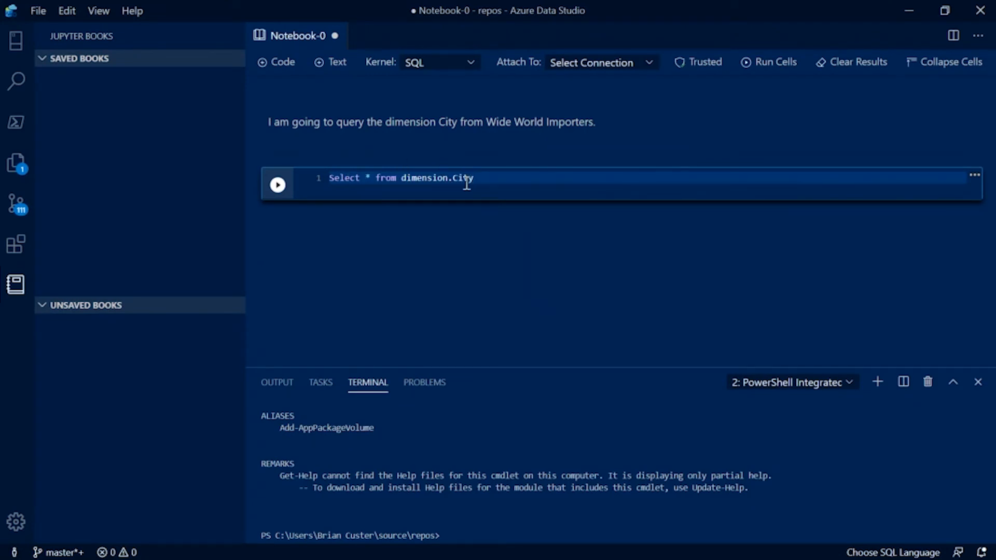
Step: Attach the notebook to the Wide World Importers Data Warehouse connection and run the query cell
{"action": "left_click", "coordinate": [648, 64]}
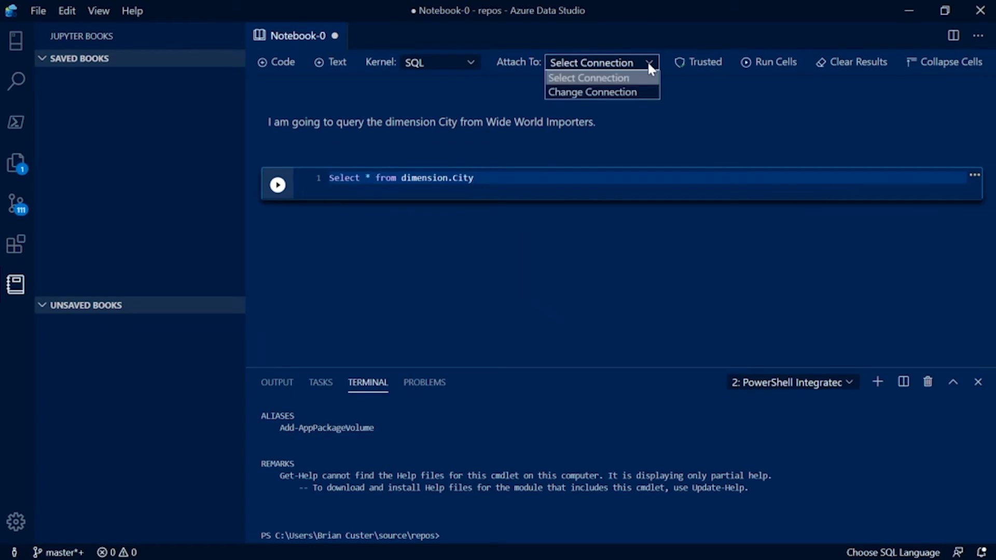
{"action": "left_click", "coordinate": [634, 93]}
{"action": "left_click", "coordinate": [677, 123]}
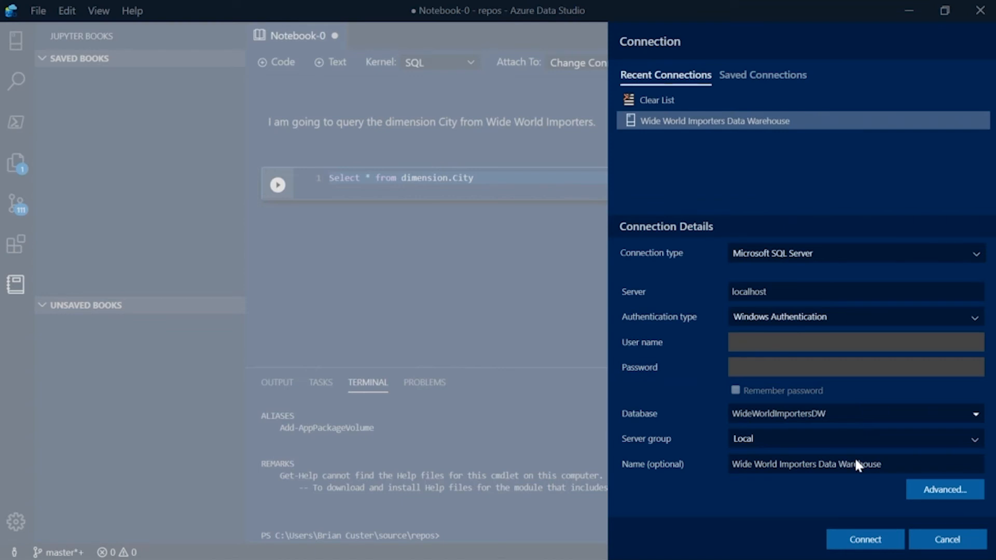
{"action": "left_click", "coordinate": [880, 538]}
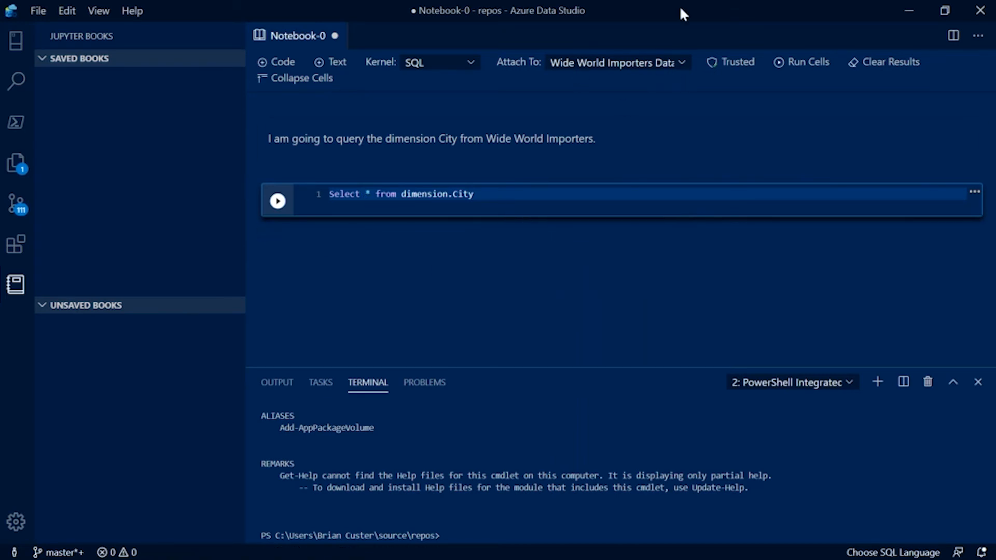
{"action": "left_click", "coordinate": [278, 202]}
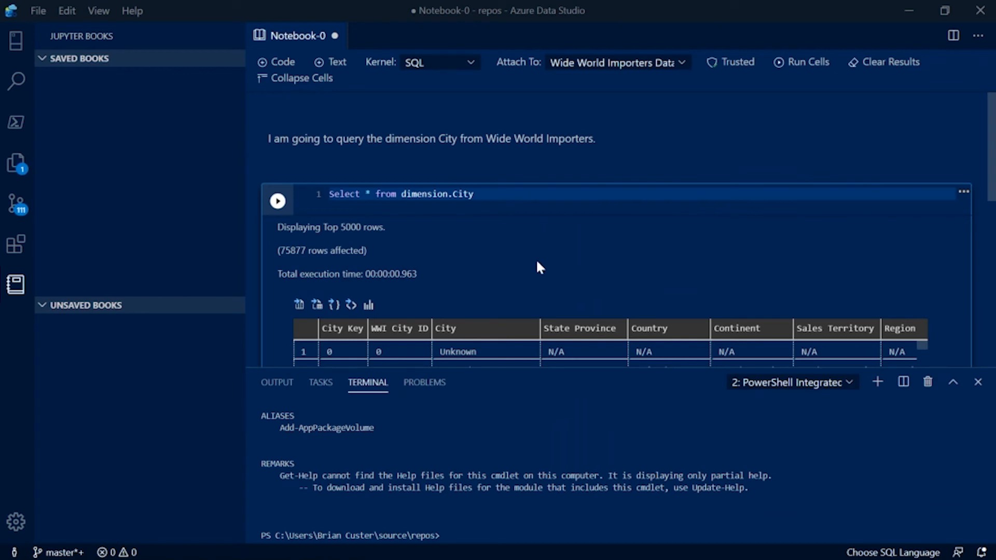
Step: Look at the kernels available for the notebook and close it without saving the changes
{"action": "left_click", "coordinate": [471, 62]}
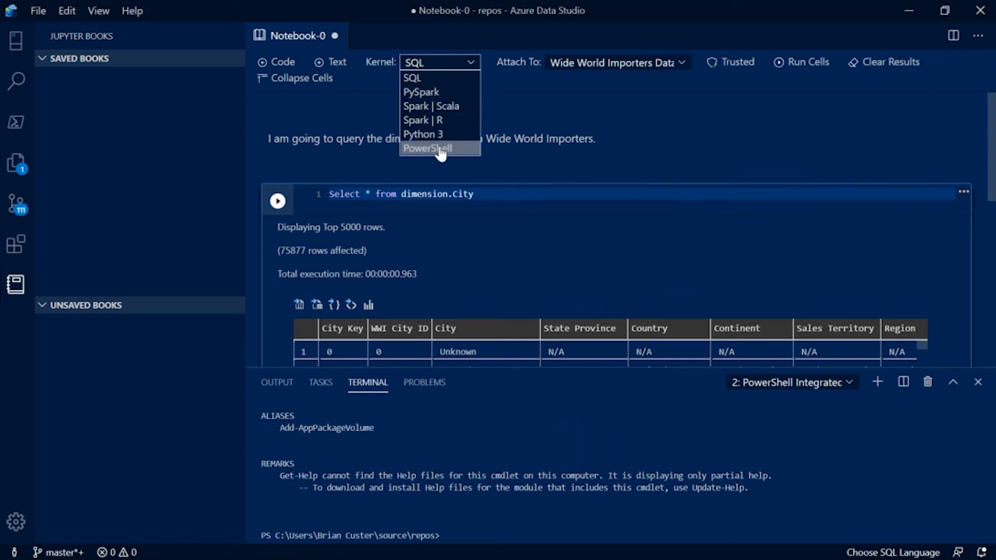
{"action": "left_click", "coordinate": [508, 82]}
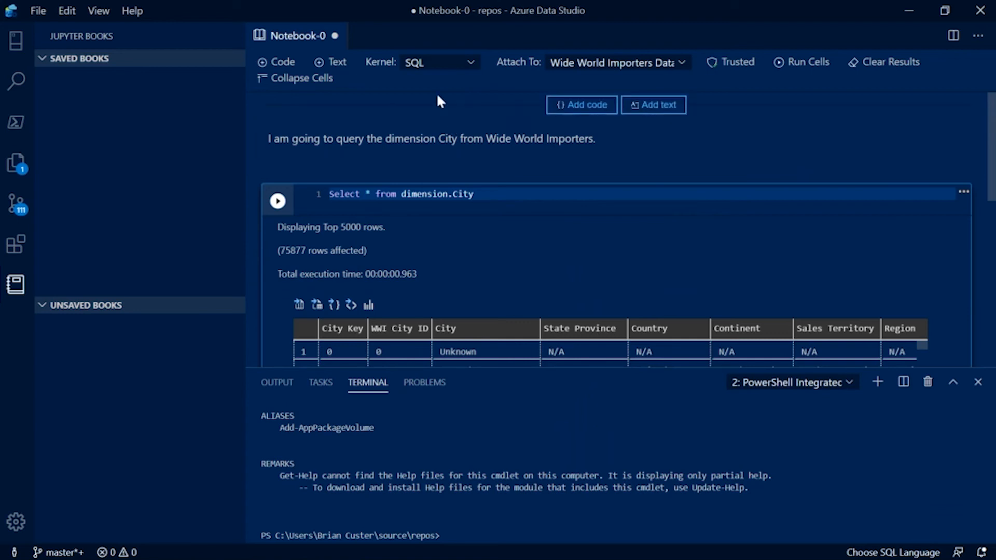
{"action": "left_click", "coordinate": [334, 35]}
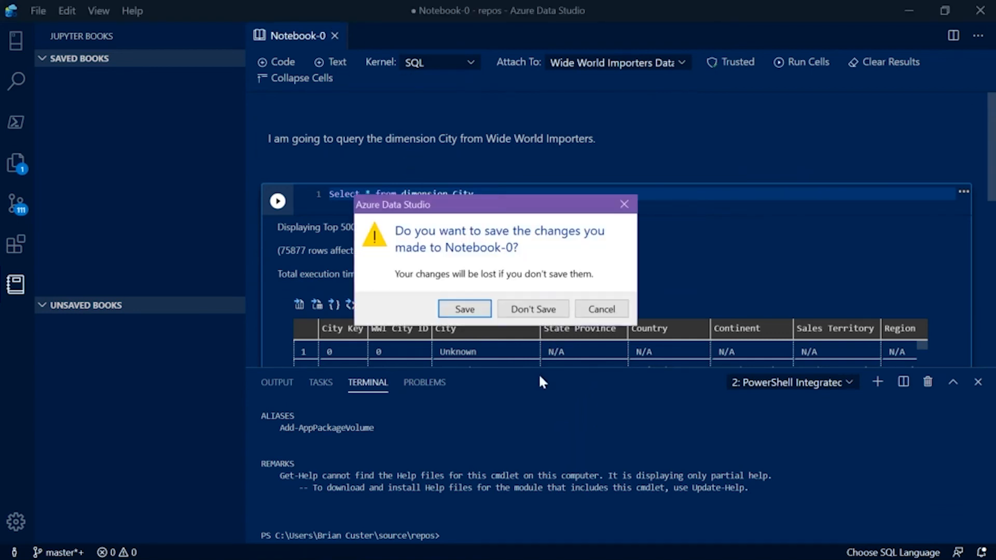
{"action": "left_click", "coordinate": [542, 307]}
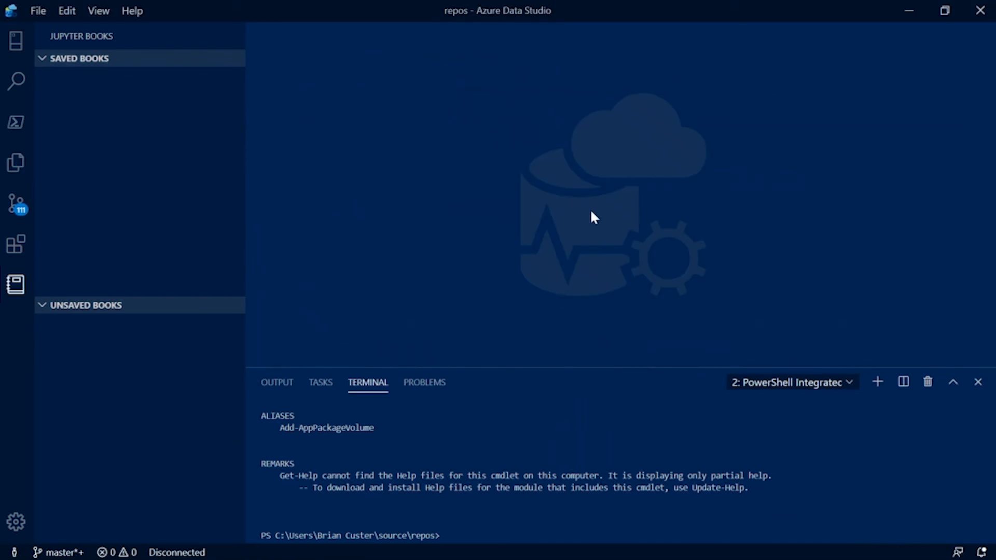
Step: Create a new SQL query containing "select * from dimension.City"
{"action": "key", "text": "ctrl+n"}
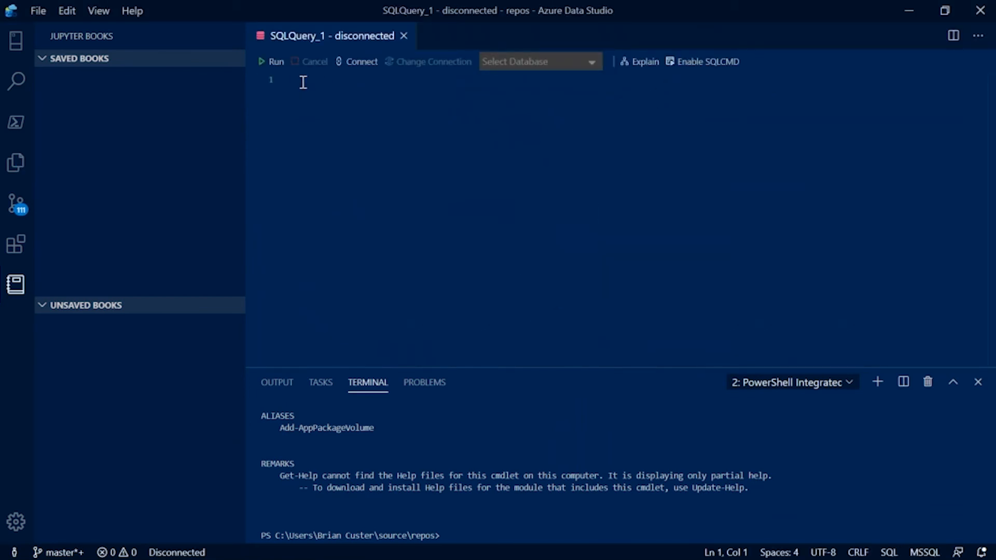
{"action": "type", "text": "s"}
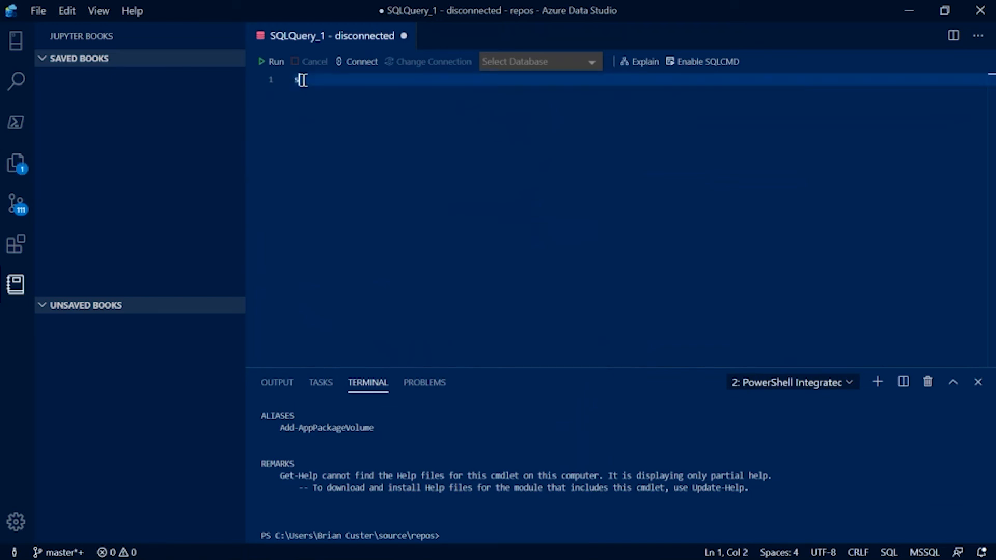
{"action": "type", "text": "elect * fr"}
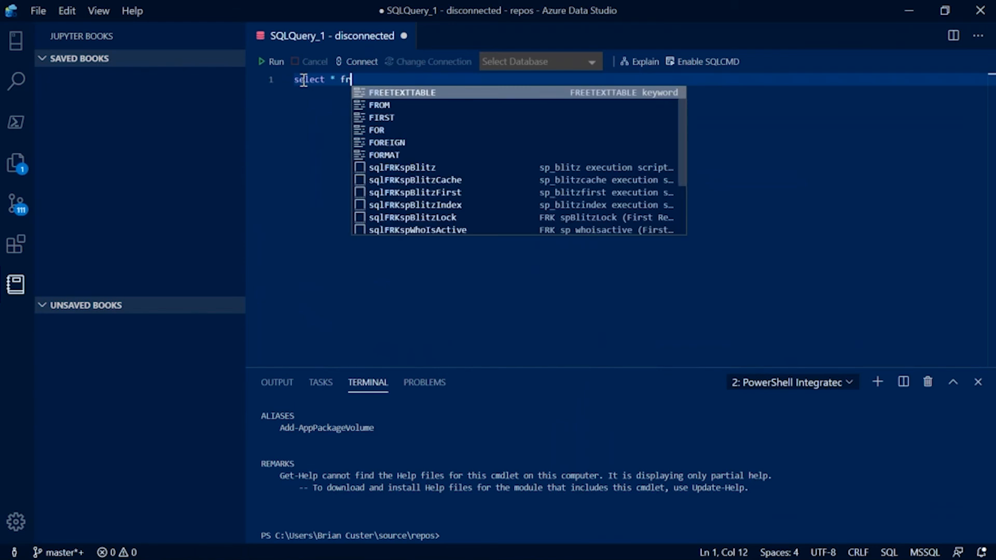
{"action": "type", "text": "om dimension"}
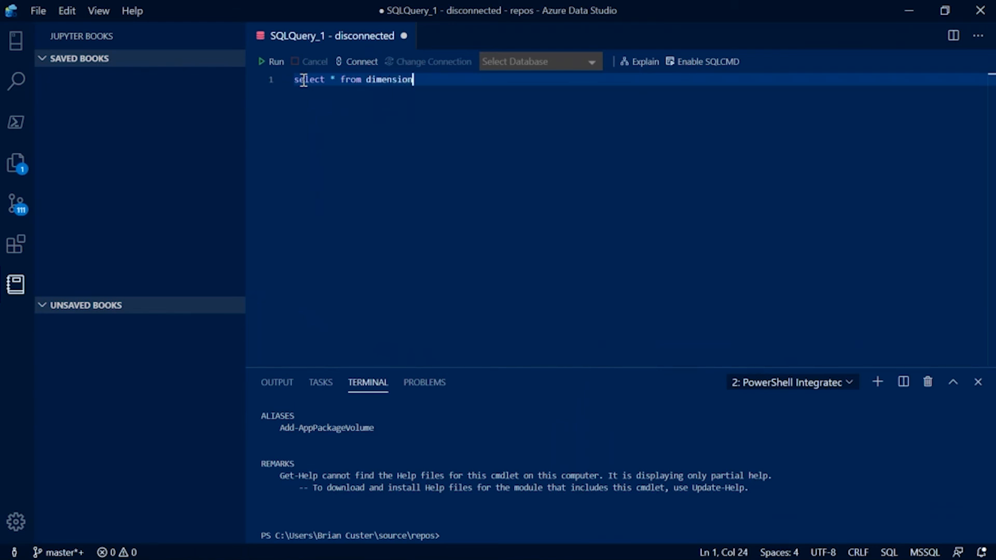
{"action": "type", "text": ".City"}
Step: Connect the query to the recent Wide World Importers Data Warehouse connection and run it
{"action": "left_click", "coordinate": [357, 61]}
{"action": "left_click", "coordinate": [667, 124]}
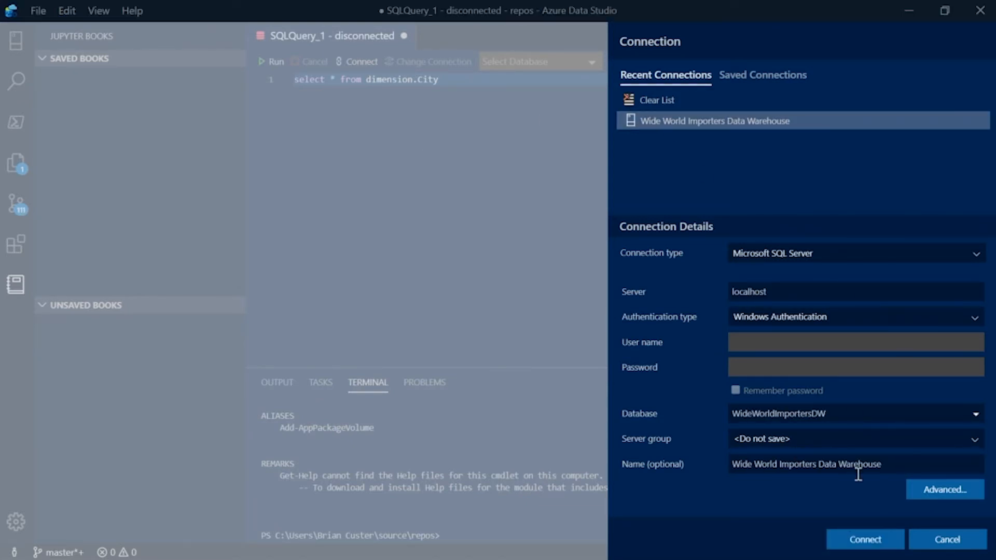
{"action": "left_click", "coordinate": [861, 544]}
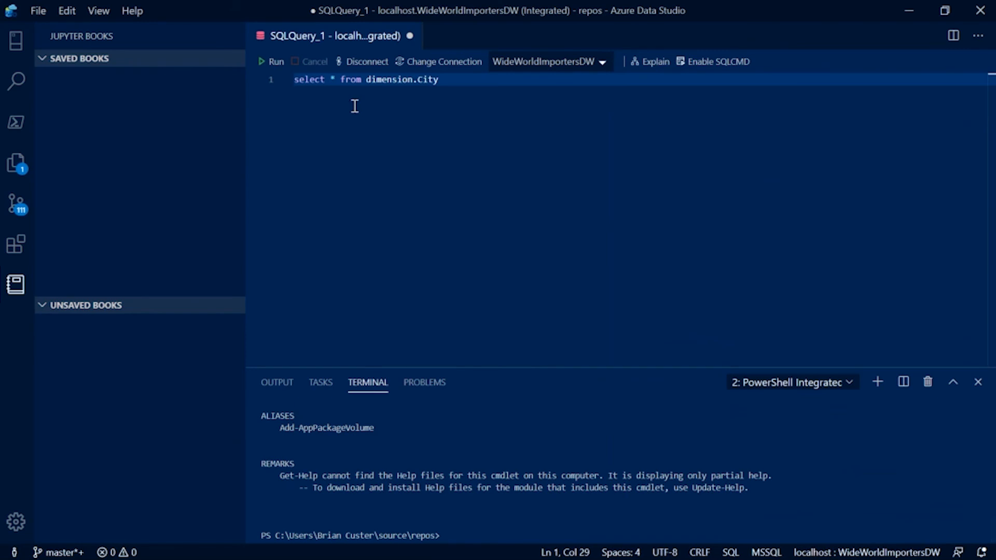
{"action": "left_click", "coordinate": [264, 63]}
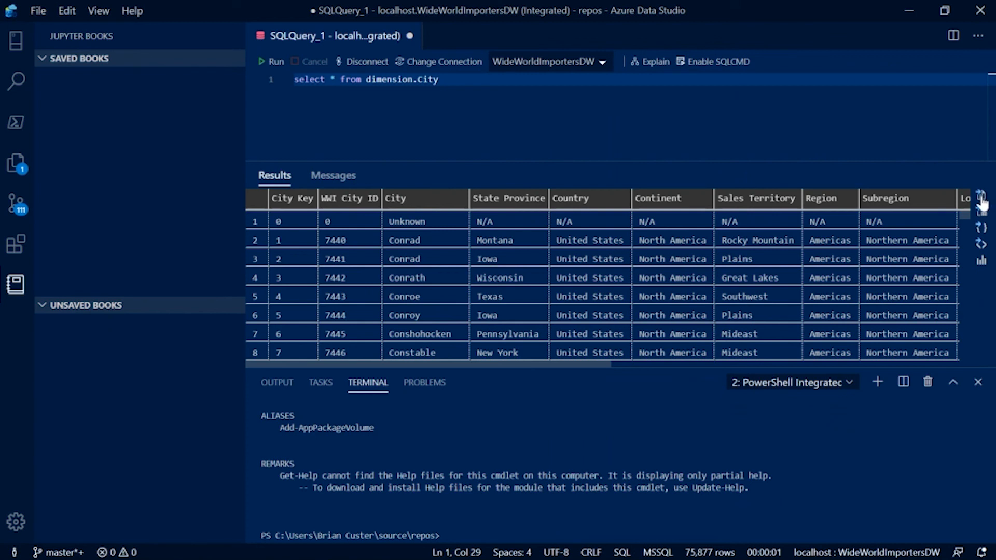
Step: Look at the option to save the query results as JSON without saving, and return to the server connections view
{"action": "left_click", "coordinate": [982, 228]}
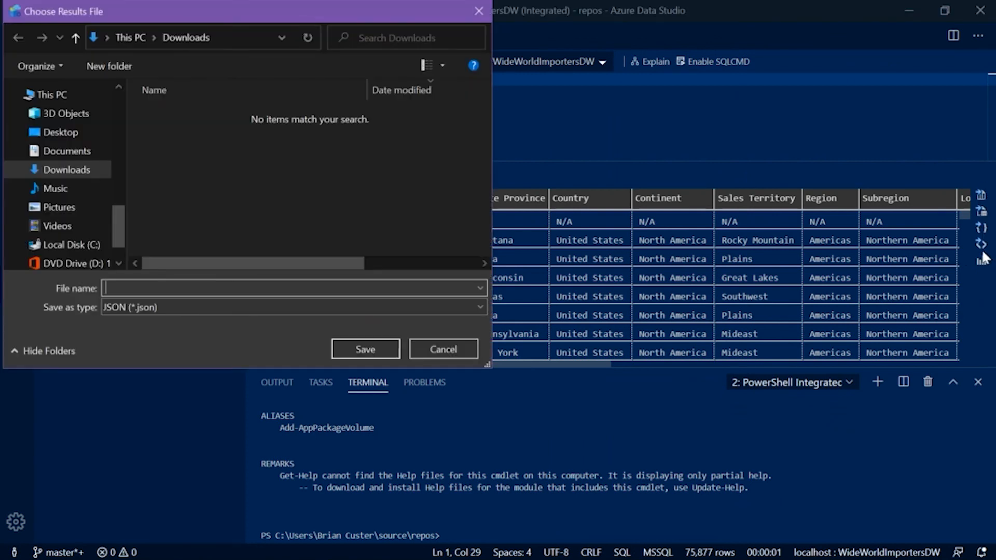
{"action": "left_click", "coordinate": [442, 346]}
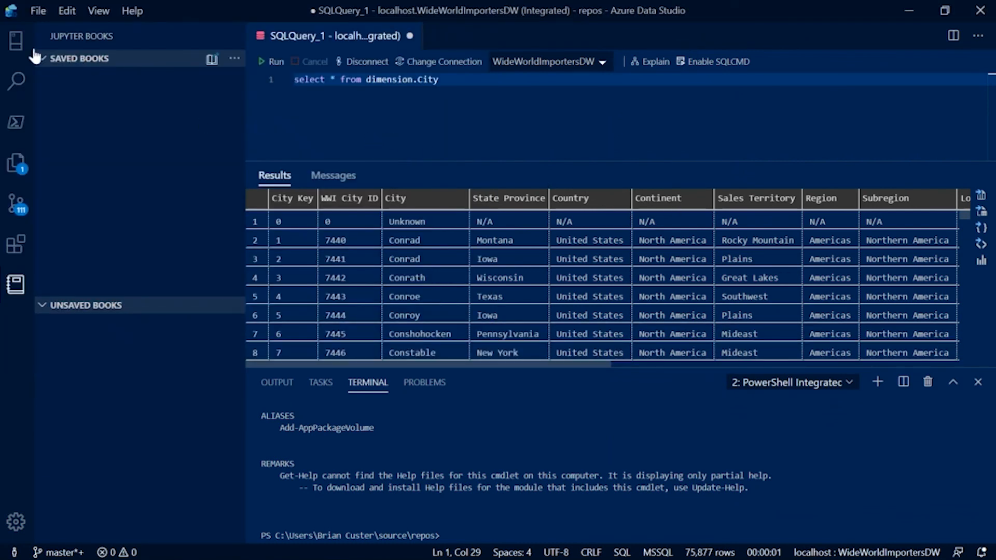
{"action": "left_click", "coordinate": [17, 40]}
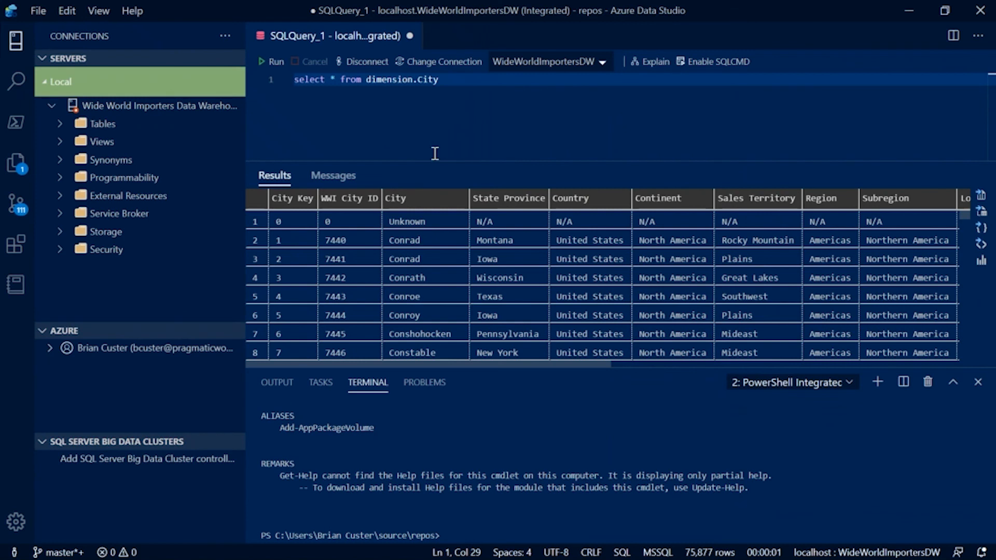